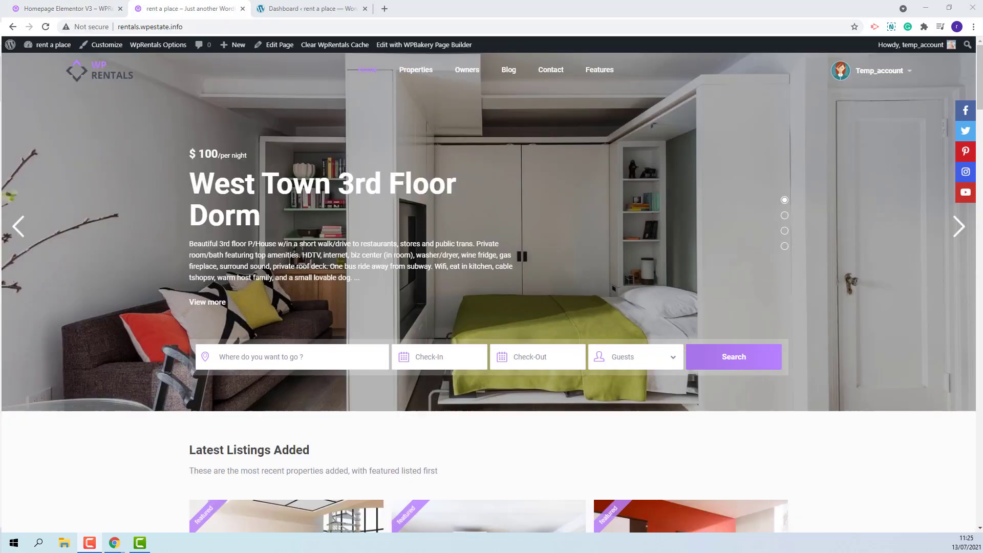
# Tick 'Allow instant booking?' on the Add New Listing form, then go to My Listings
pyautogui.click(889, 77)
pyautogui.click(895, 128)
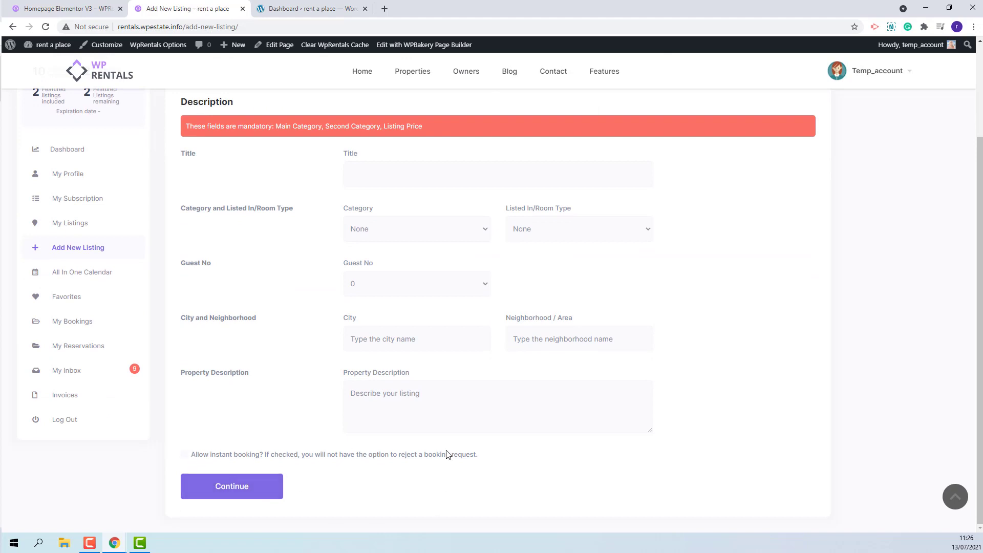
pyautogui.moveTo(484, 457); pyautogui.dragTo(177, 458)
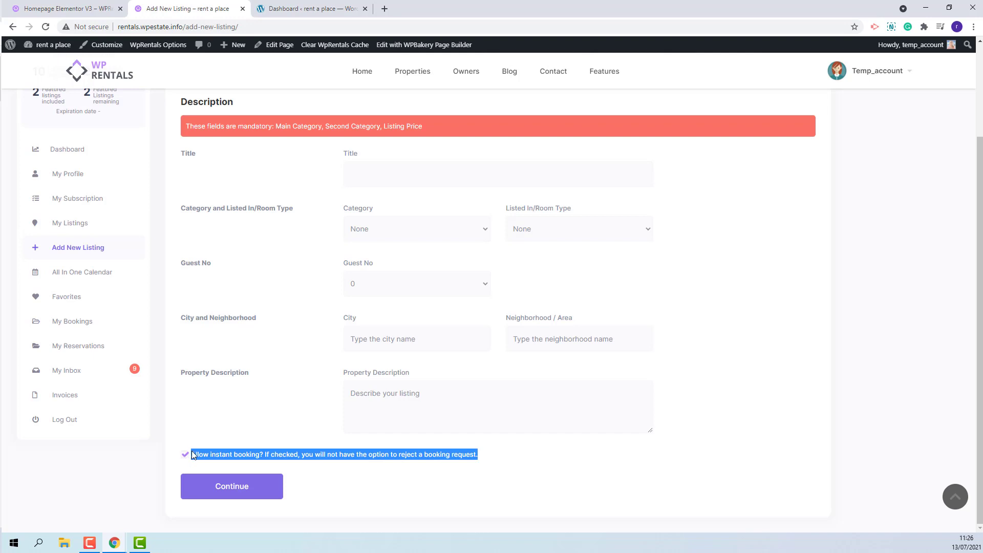
pyautogui.click(183, 456)
pyautogui.click(65, 224)
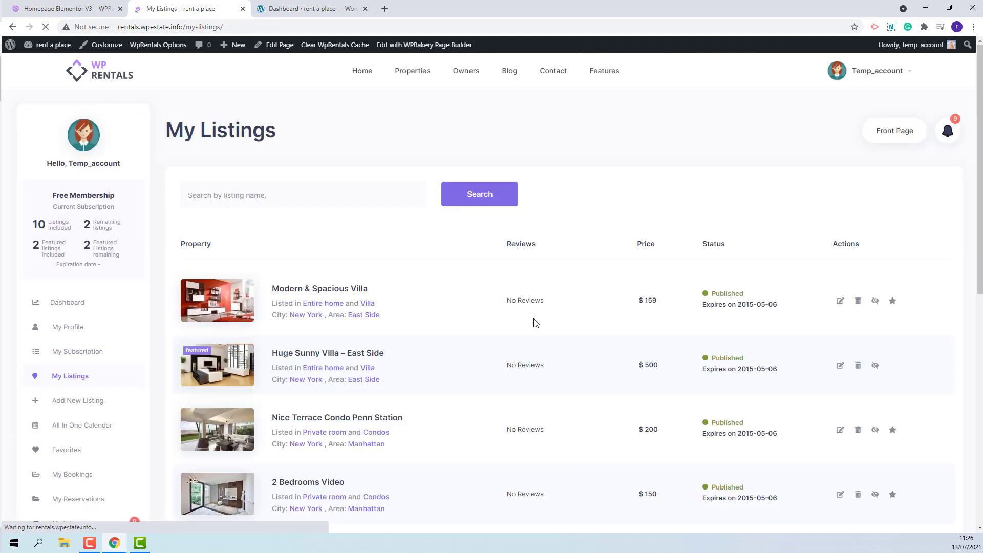
# Edit Modern & Spacious Villa, tick 'Allow instant booking?', and save the listing
pyautogui.click(839, 301)
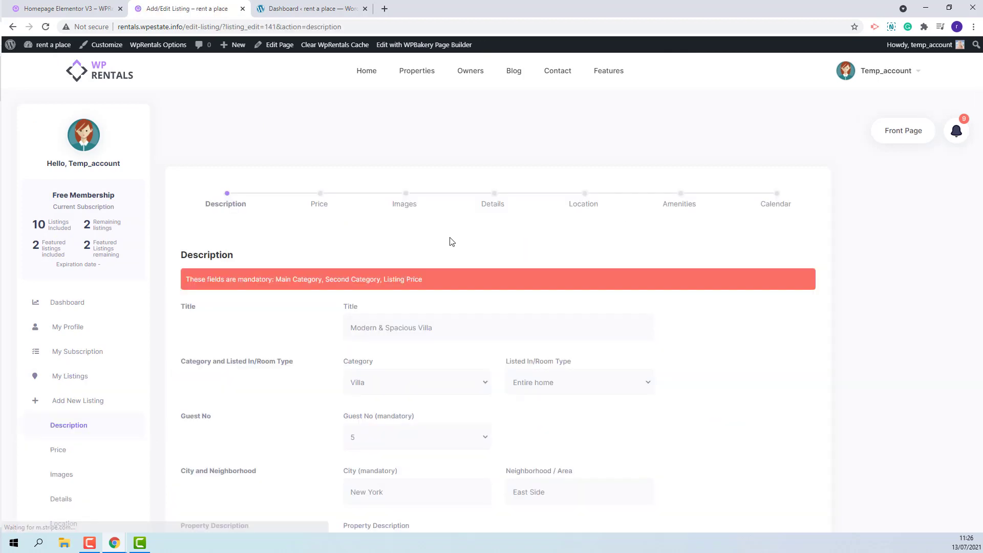
pyautogui.scroll(-5, 452, 242)
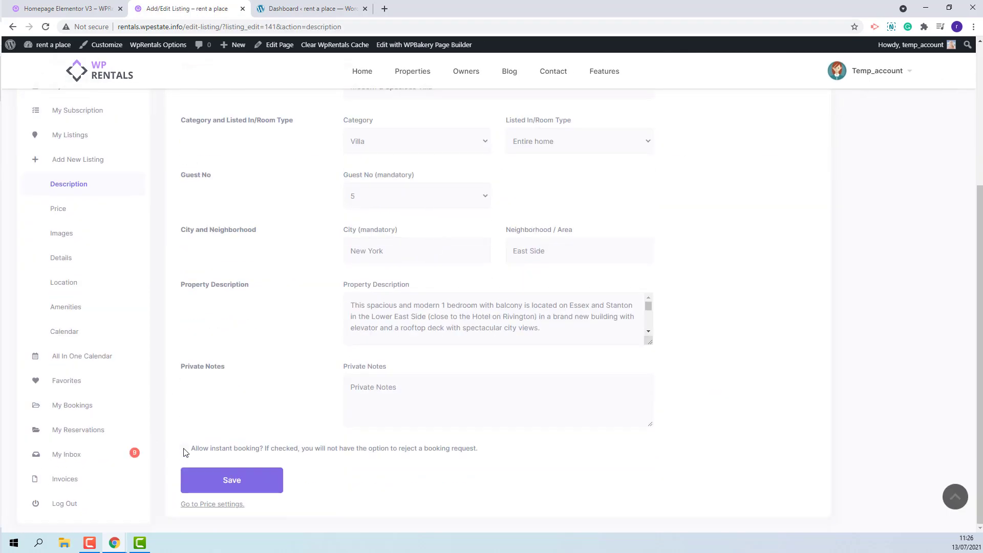
pyautogui.click(186, 448)
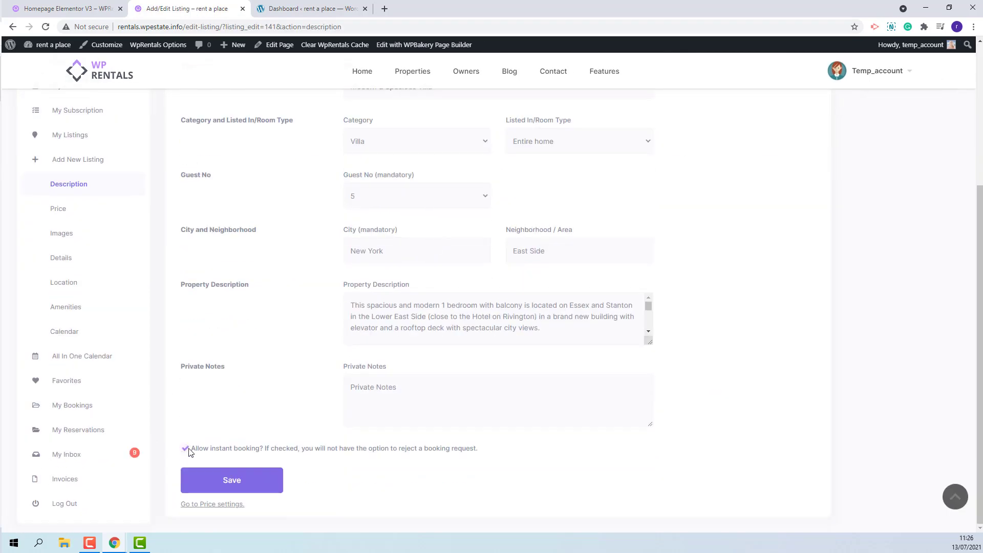
pyautogui.click(232, 482)
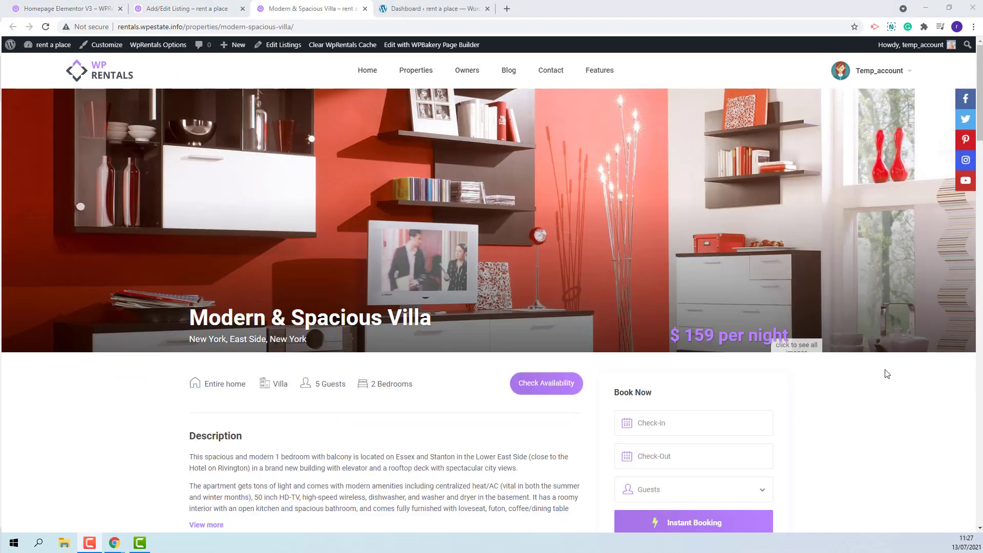
pyautogui.scroll(-3, 885, 371)
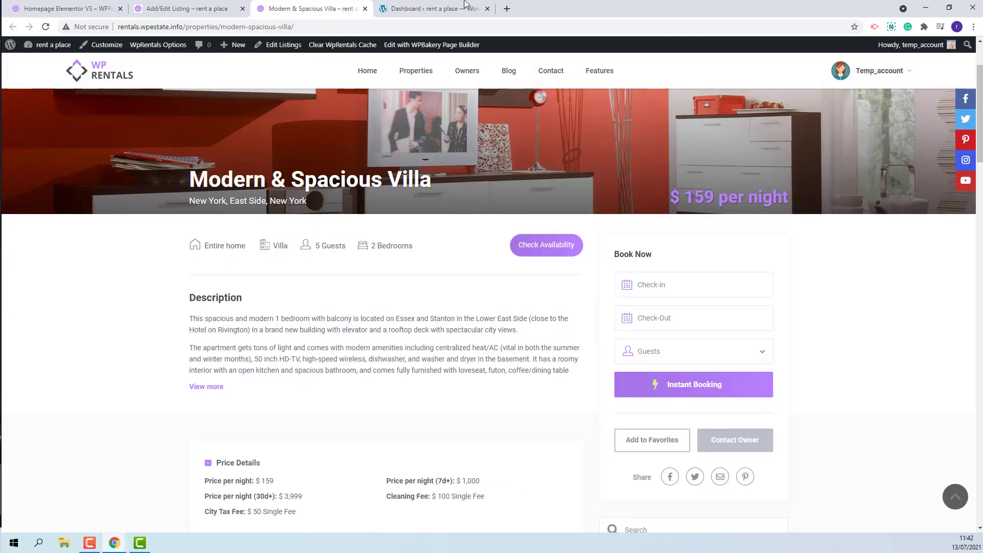
# In WpRentals Booking Payment Options, set Deposit Fee % and Service Fee % to 0 and save
pyautogui.hotkey('ctrl', 'Tab')
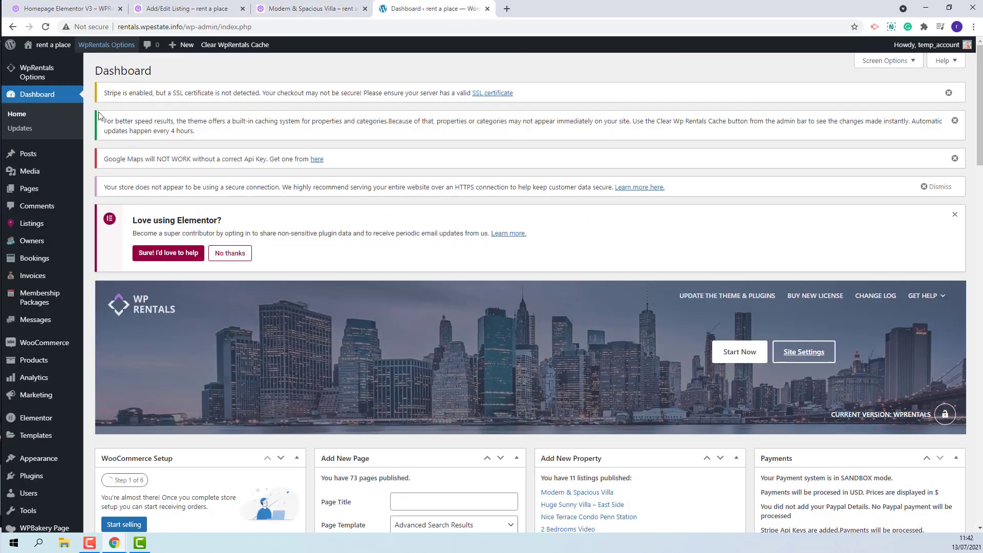
pyautogui.moveTo(33, 72)
pyautogui.click(121, 155)
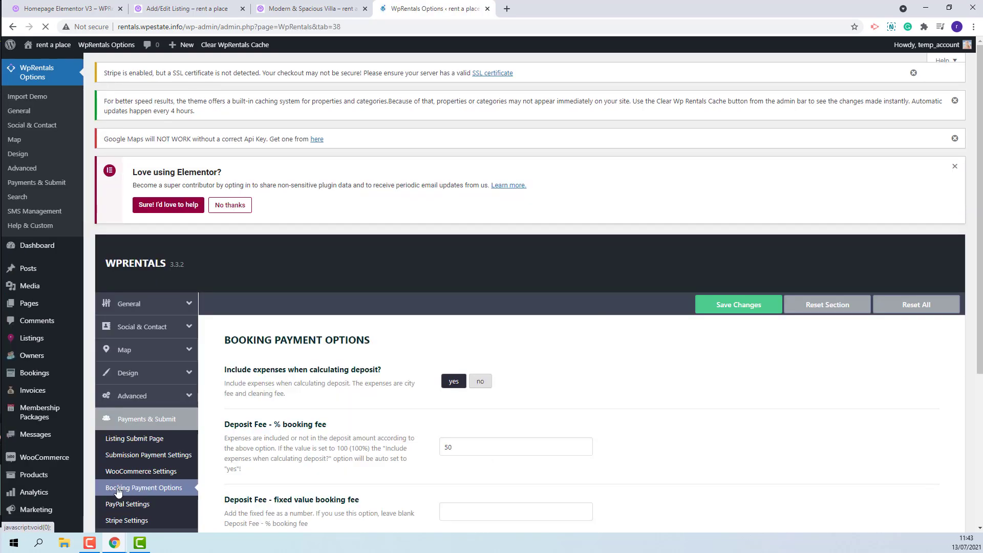
pyautogui.scroll(-4, 685, 346)
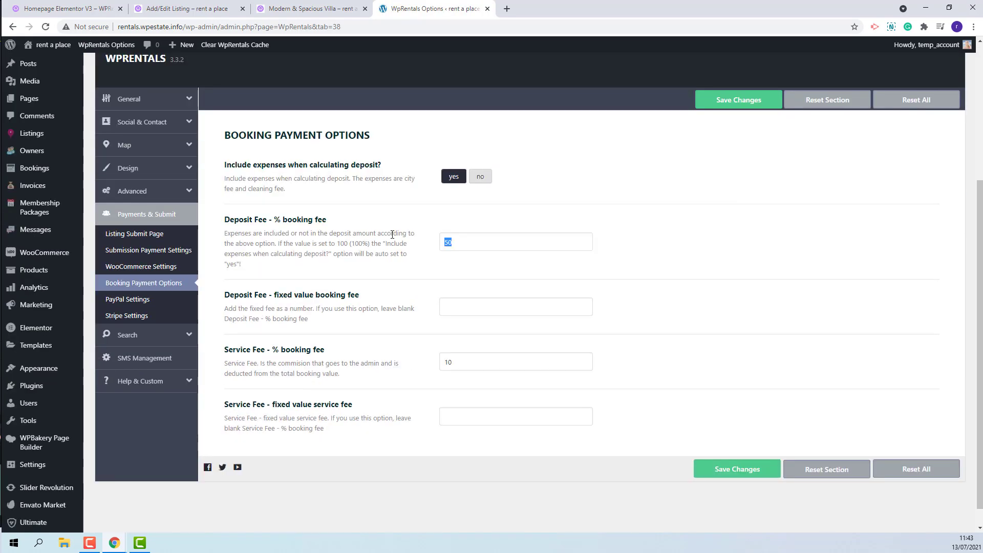
pyautogui.write('0')
pyautogui.doubleClick(446, 362)
pyautogui.write('0')
pyautogui.click(748, 99)
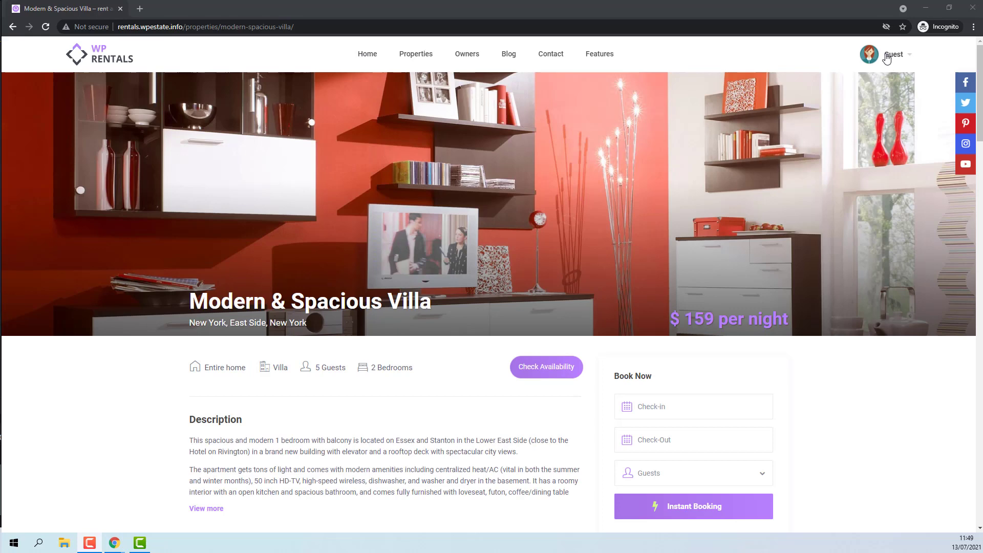
# Choose check-in 9 August, check-out 15 August and 1 guest on the villa page
pyautogui.scroll(-2, 859, 271)
pyautogui.click(653, 322)
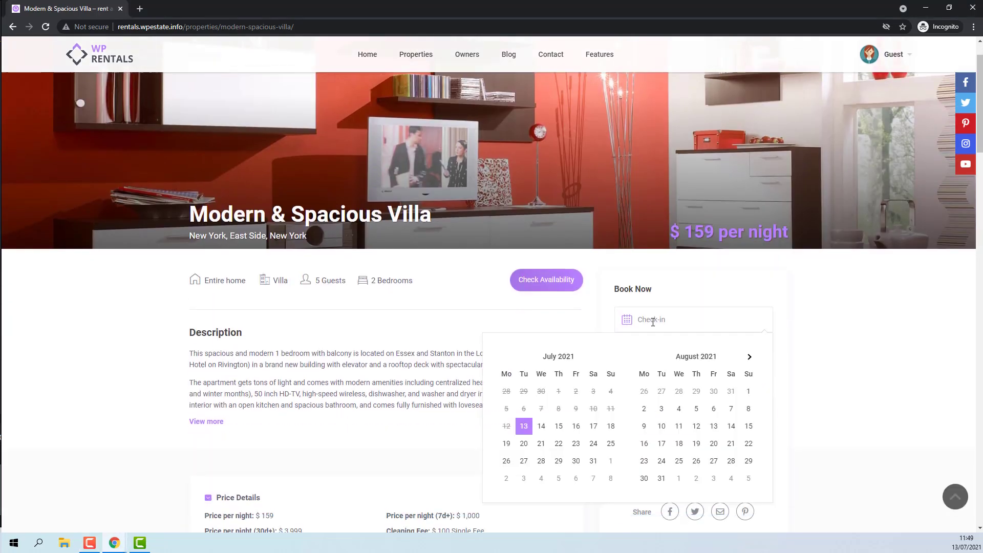
pyautogui.click(644, 426)
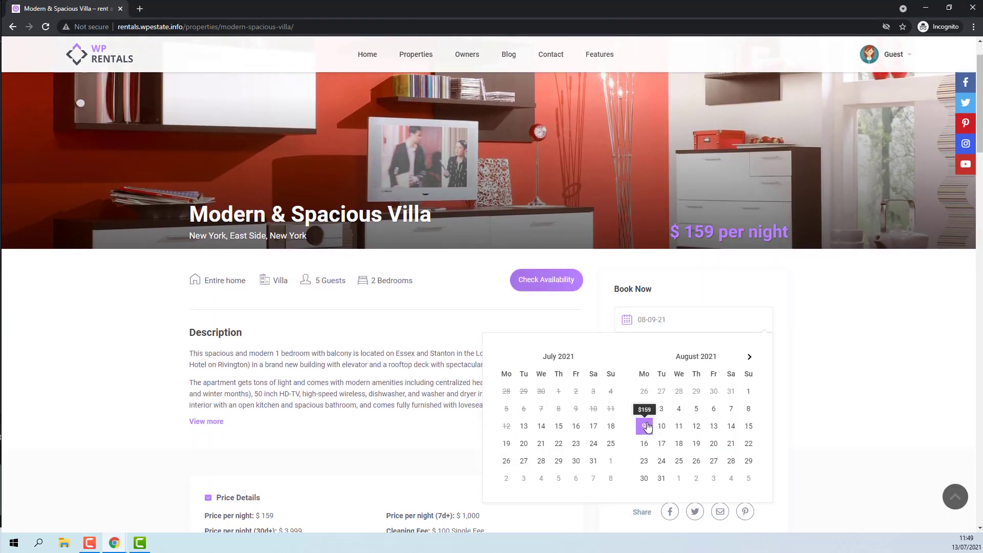
pyautogui.click(745, 428)
pyautogui.click(649, 394)
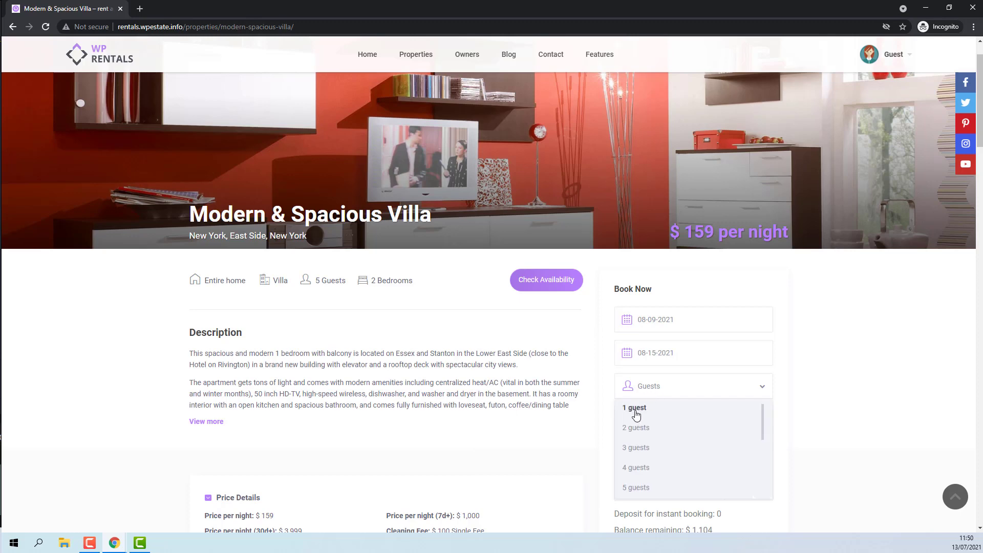
pyautogui.click(635, 415)
# Request an Instant Booking and confirm it with no deposit needed
pyautogui.scroll(-3, 851, 401)
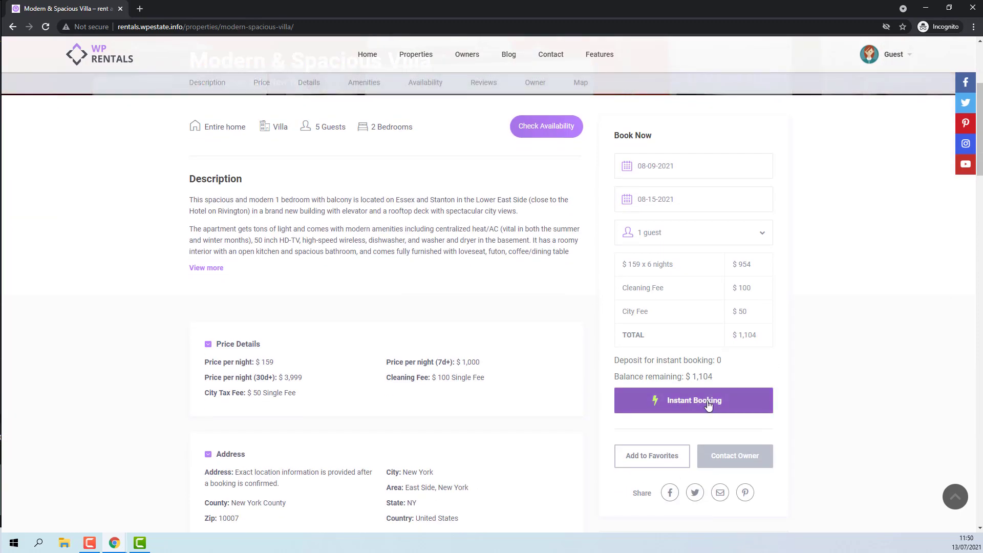
pyautogui.click(708, 405)
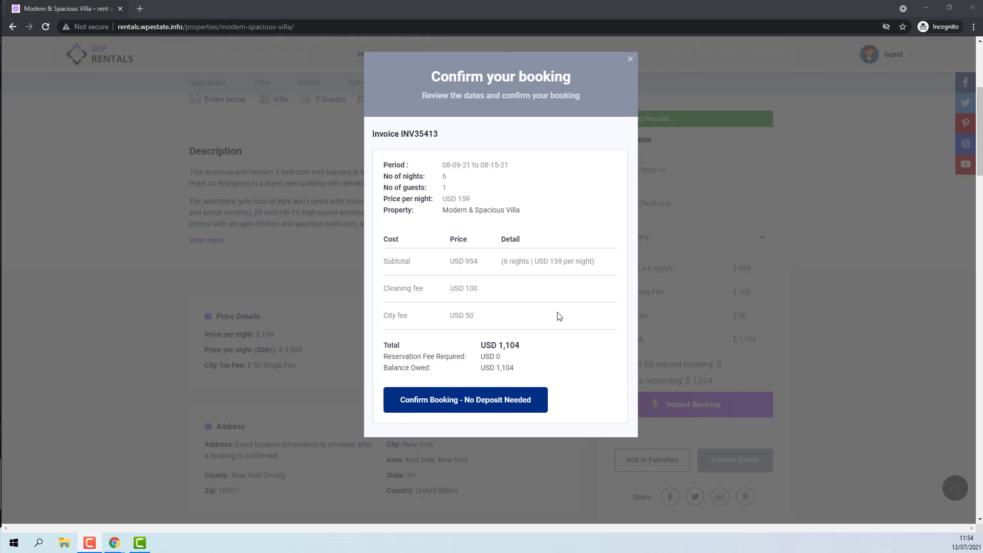
pyautogui.click(465, 405)
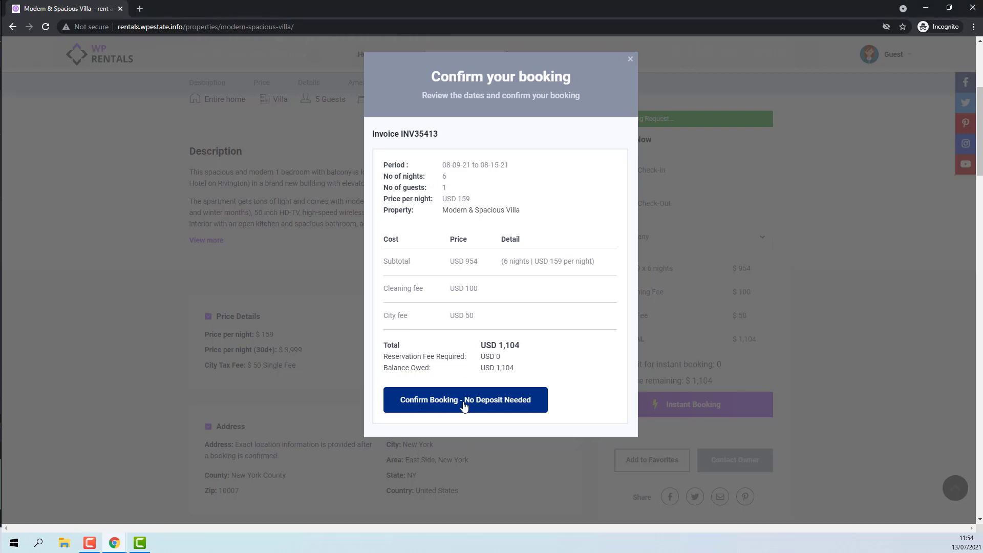
pyautogui.click(432, 403)
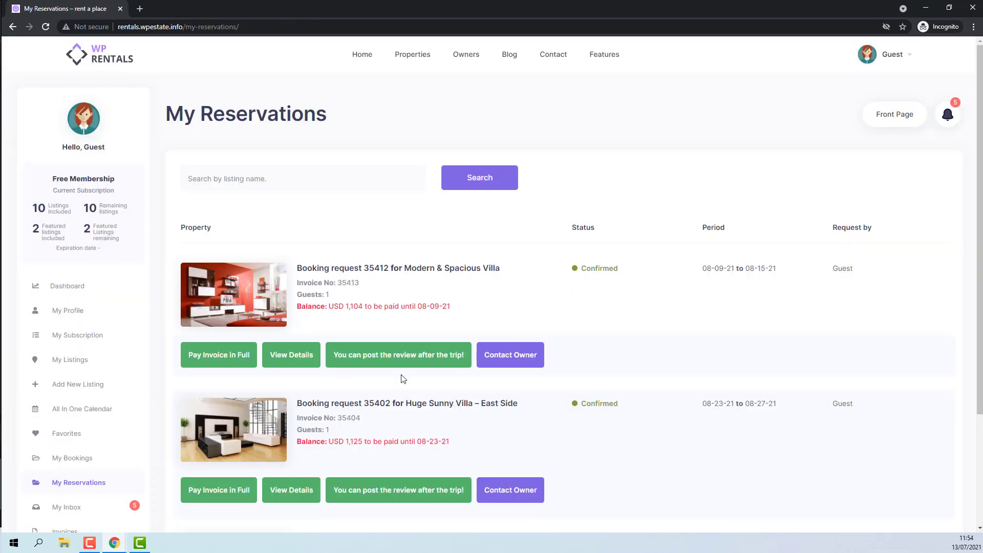
# Open the Modern & Spacious Villa page in a new tab and bring up its check-in calendar
pyautogui.rightClick(463, 270)
pyautogui.click(486, 279)
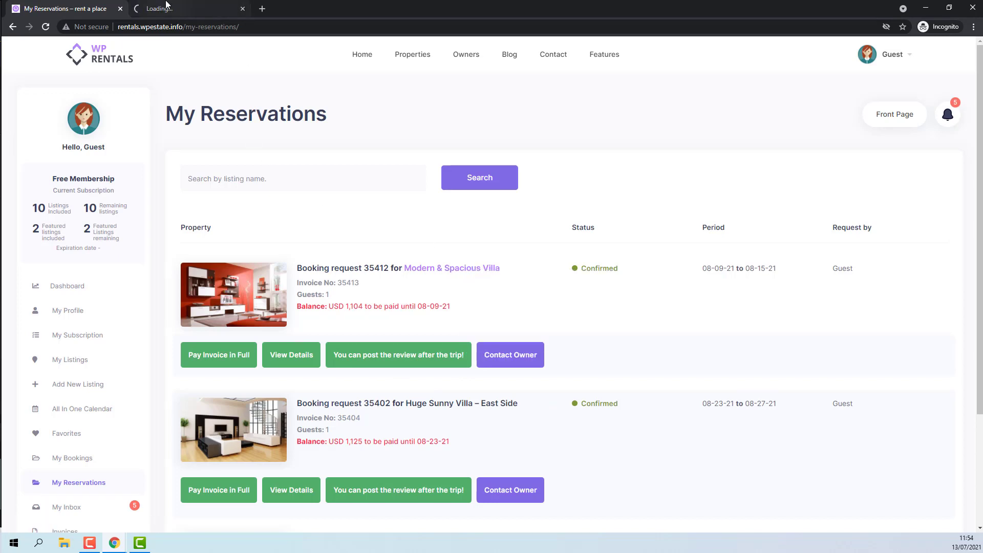
pyautogui.click(187, 9)
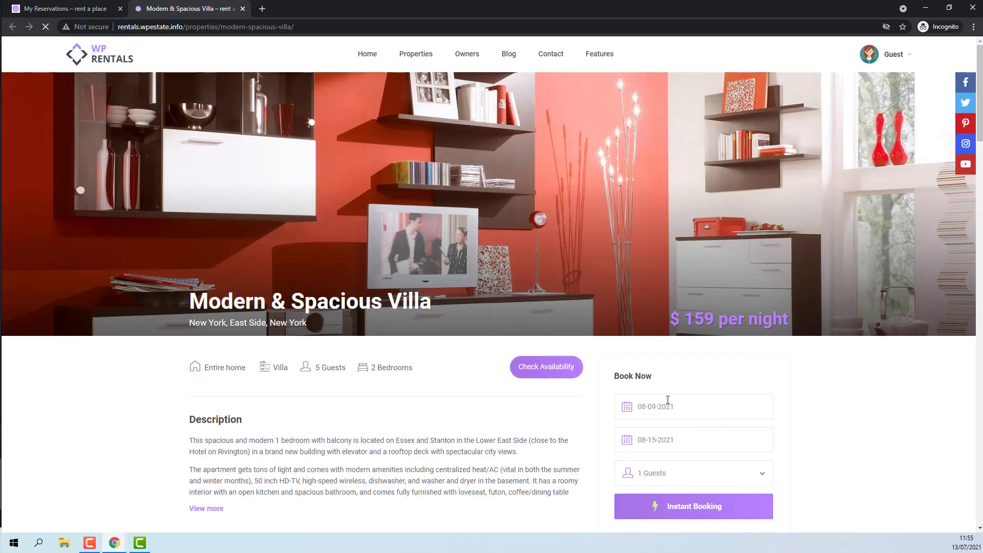
pyautogui.click(669, 444)
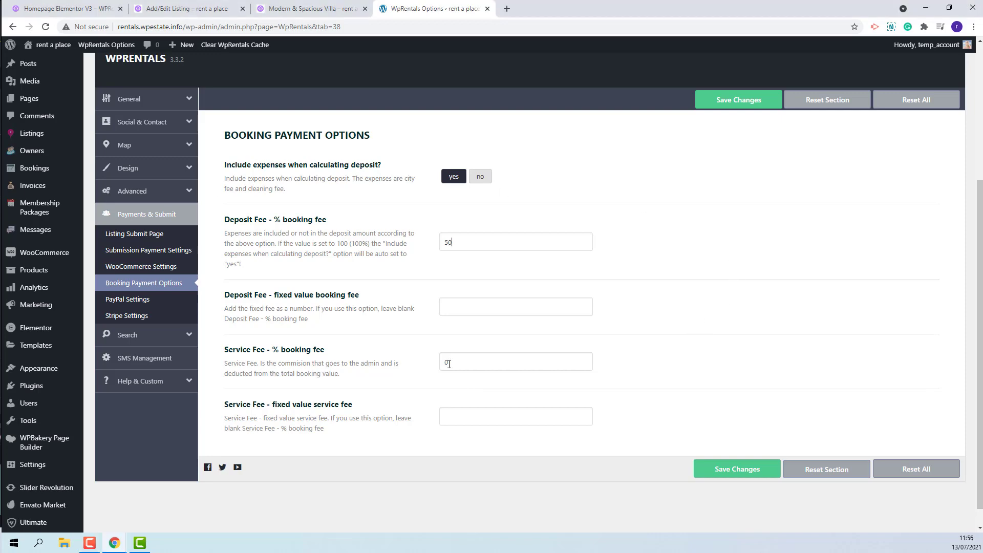
# Request an Instant Booking of the villa for 23–29 August with 1 guest
pyautogui.write('15-2021')
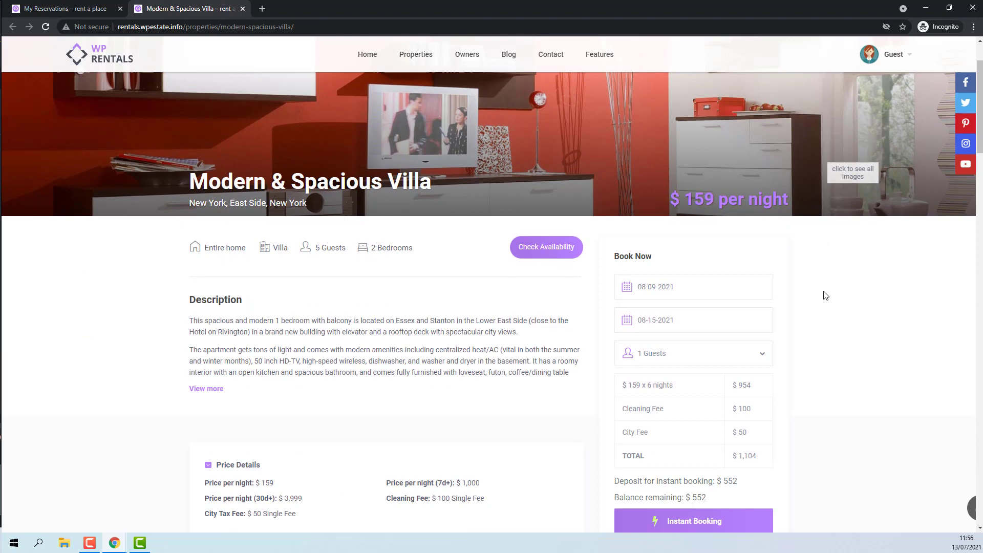
pyautogui.scroll(-1, 825, 295)
pyautogui.click(665, 217)
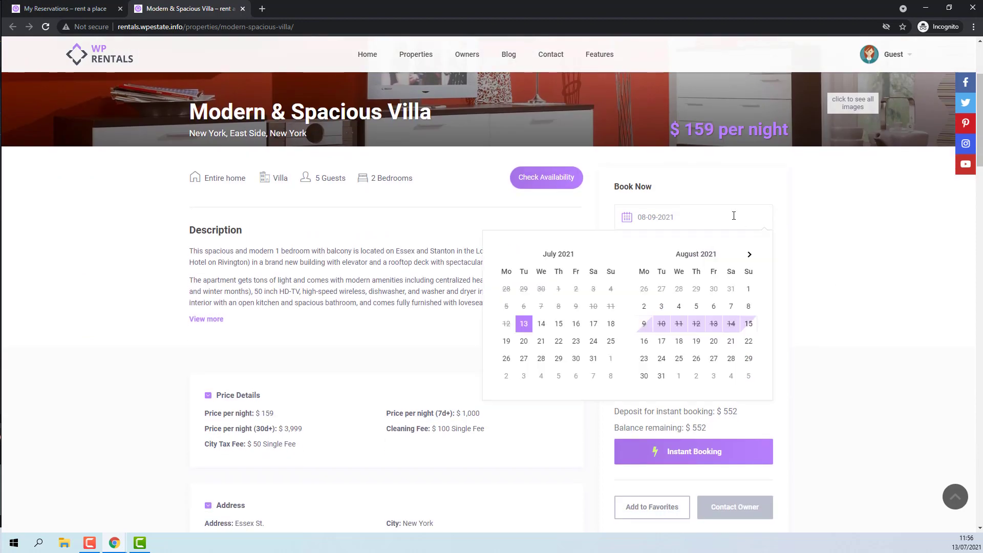
pyautogui.click(648, 358)
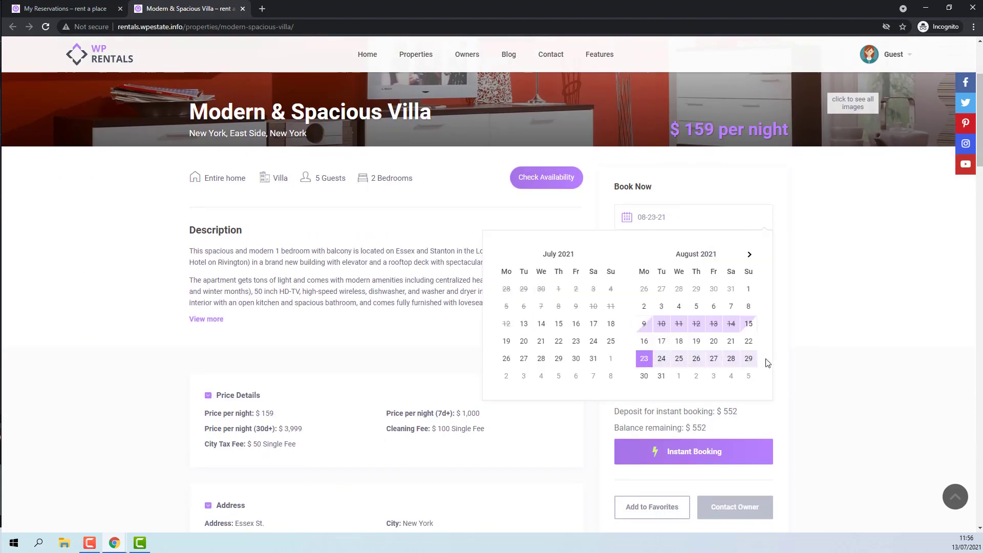
pyautogui.click(749, 359)
pyautogui.click(652, 280)
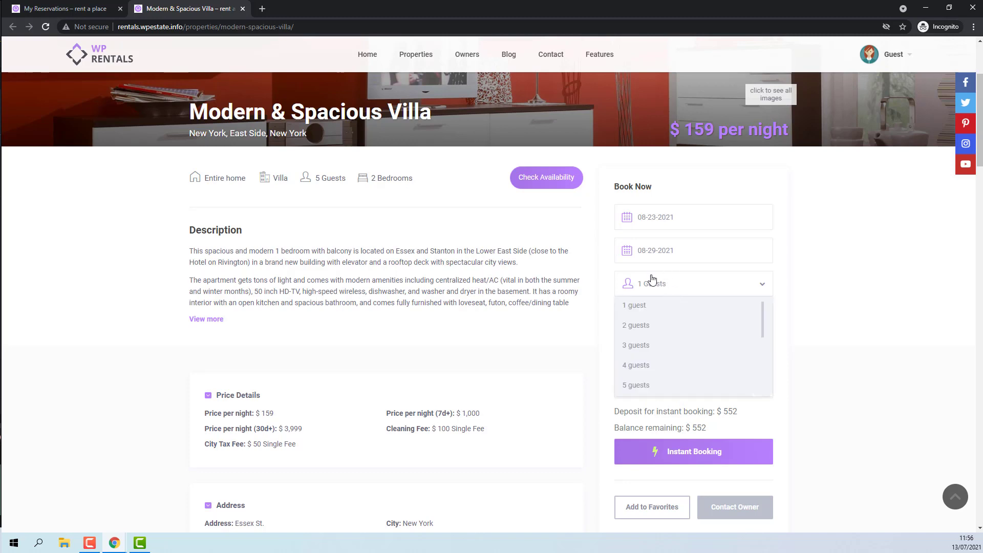
pyautogui.click(634, 305)
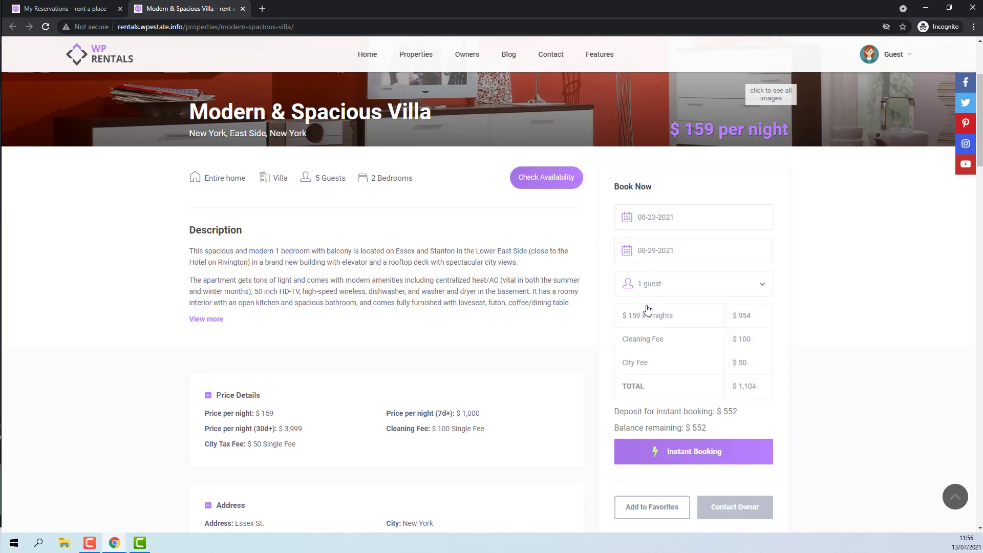
pyautogui.click(711, 467)
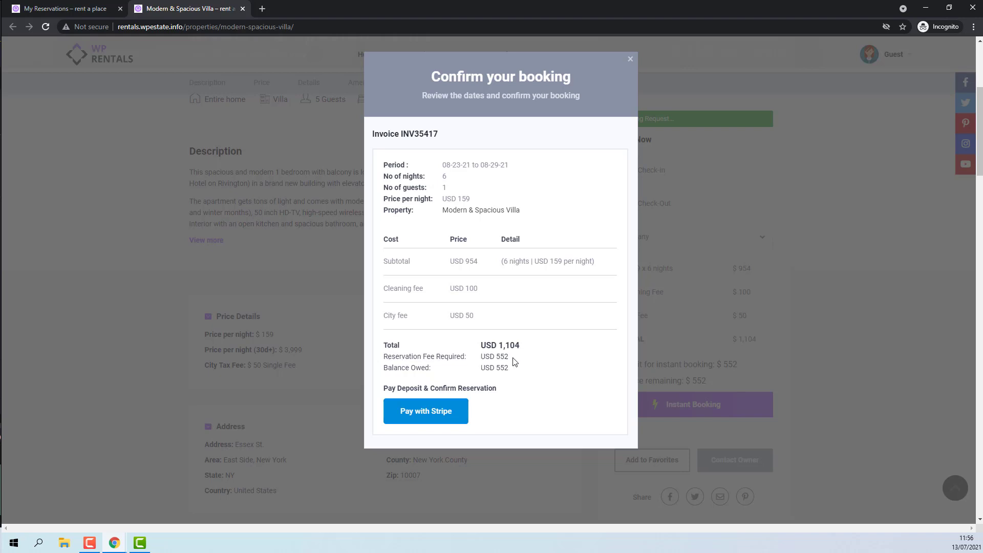
# Pay the 552 USD deposit via Stripe, entering name, e-mail, phone and the test card
pyautogui.click(438, 412)
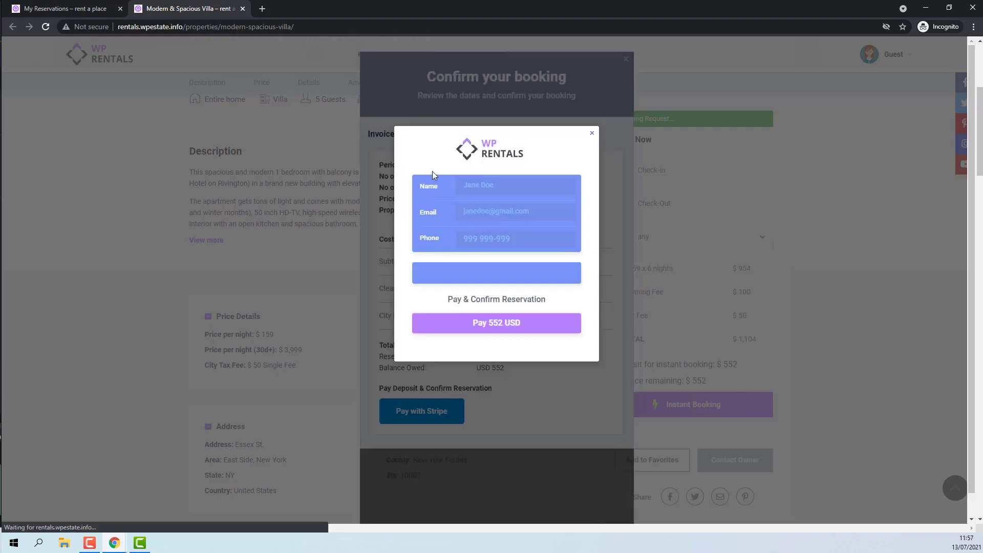
pyautogui.write('test')
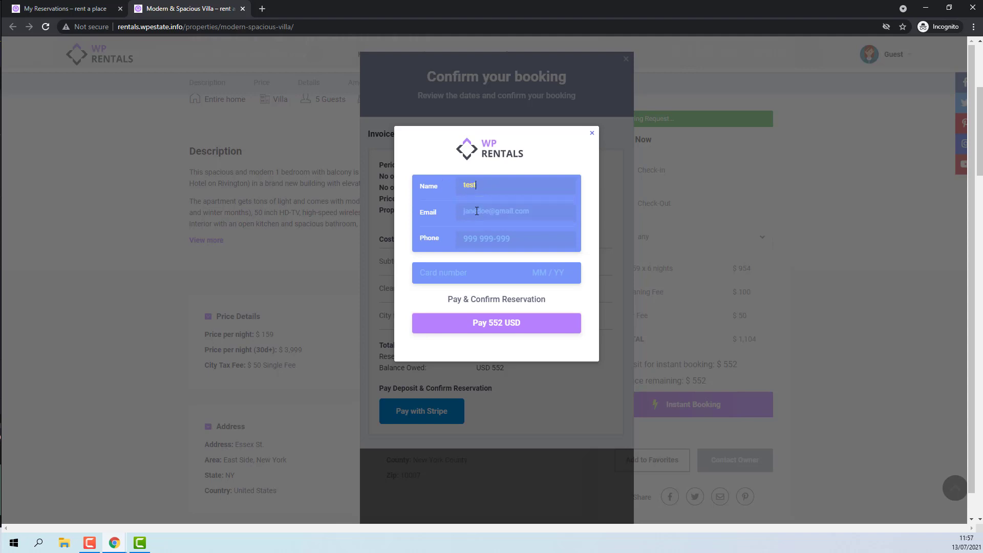
pyautogui.click(477, 211)
pyautogui.click(491, 236)
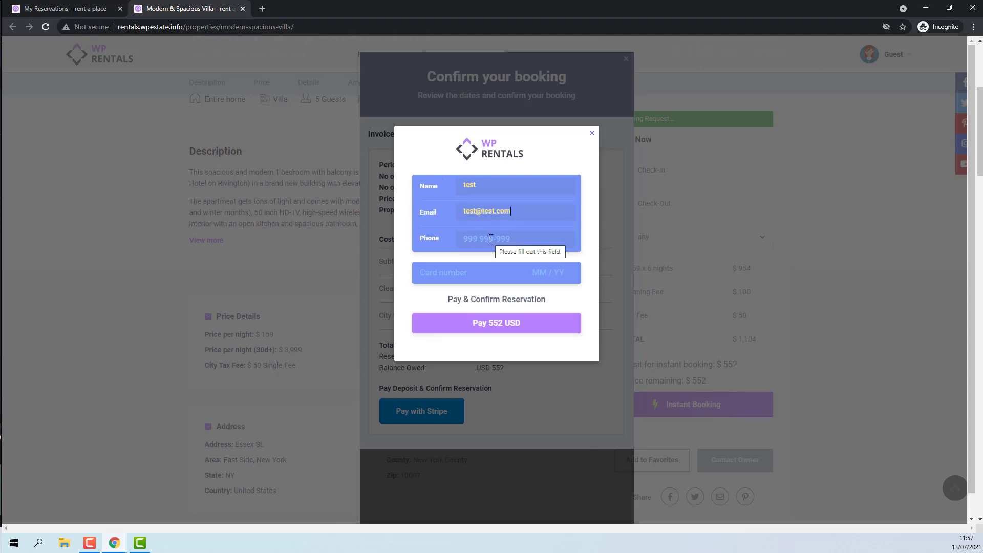
pyautogui.click(491, 238)
pyautogui.write('5555555')
pyautogui.click(460, 272)
pyautogui.write('42424242424242420422')
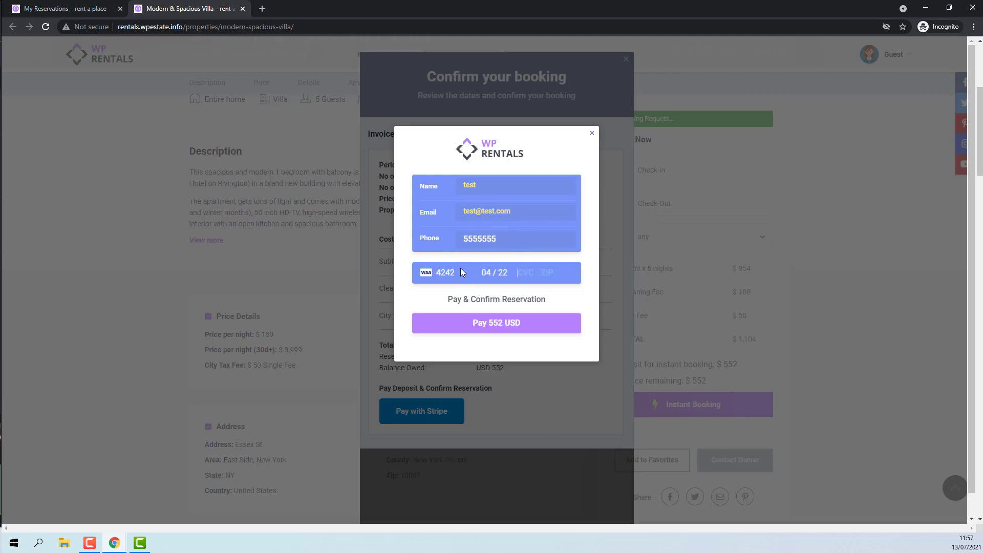
pyautogui.write('000000000')
pyautogui.click(502, 328)
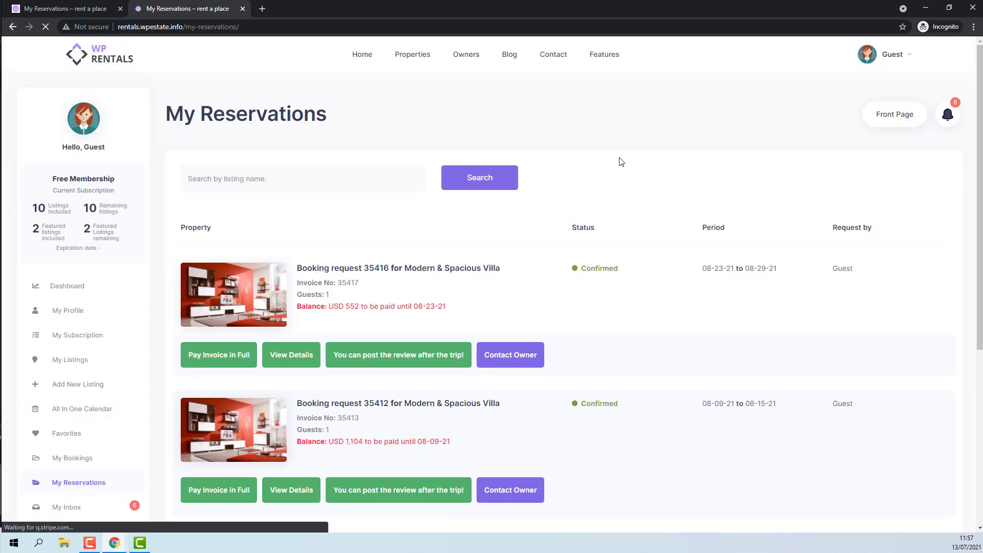
# Open the villa listing link in a new tab and switch to it
pyautogui.rightClick(485, 275)
pyautogui.click(517, 279)
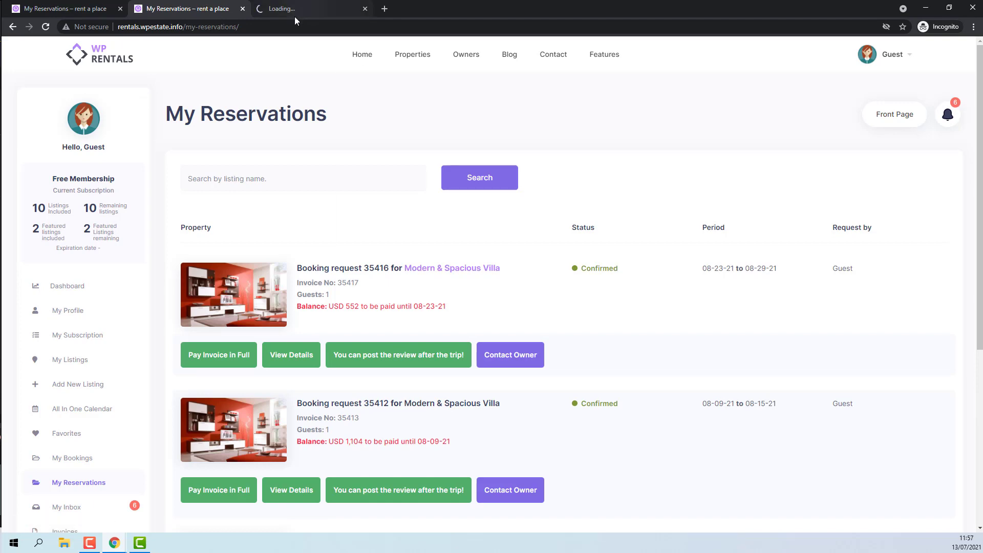
pyautogui.hotkey('ctrl', 'Tab')
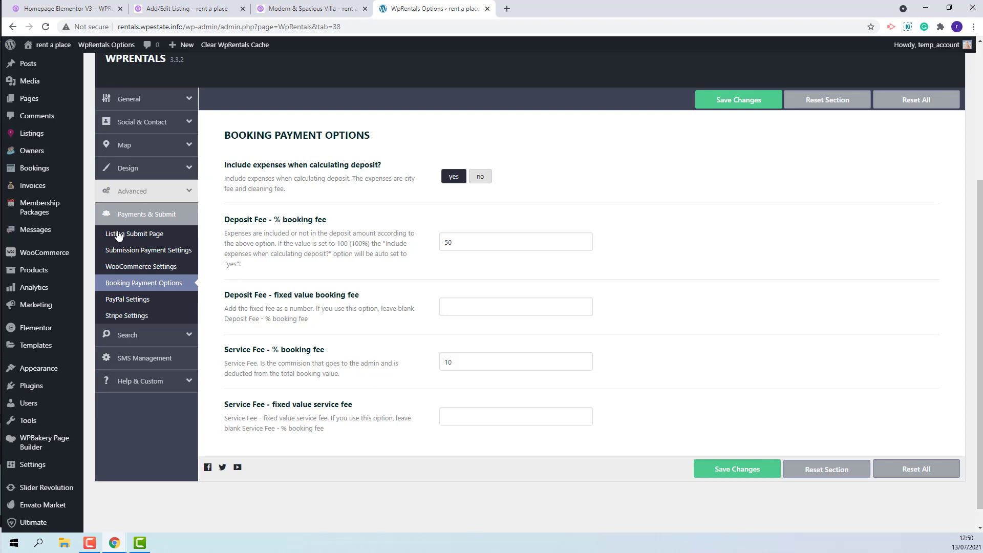
# Show the WooCommerce Settings section under WpRentals Payments & Submit options
pyautogui.click(126, 267)
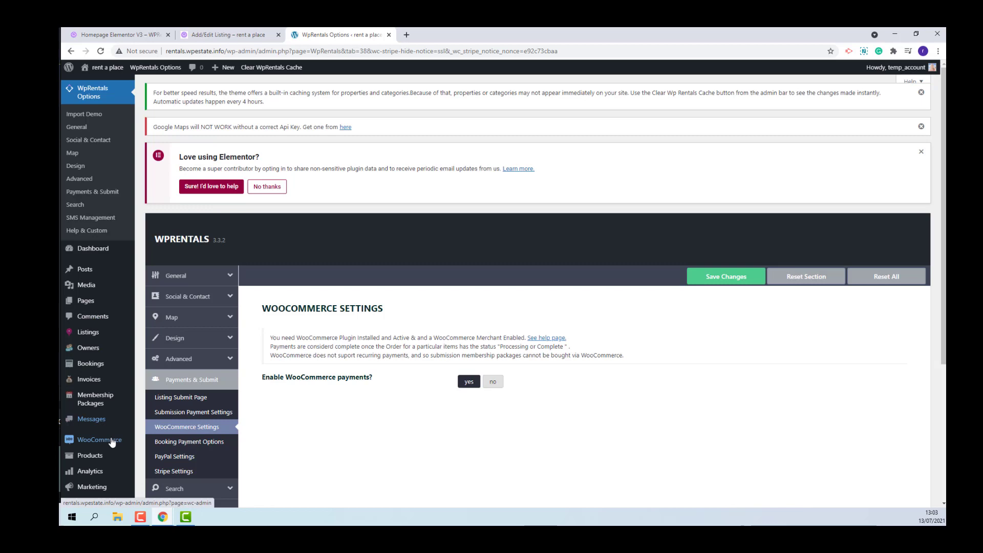
# In Accounts & Privacy, enable guest checkout, checkout login and account creation with auto-generated credentials; save
pyautogui.moveTo(111, 444)
pyautogui.click(161, 460)
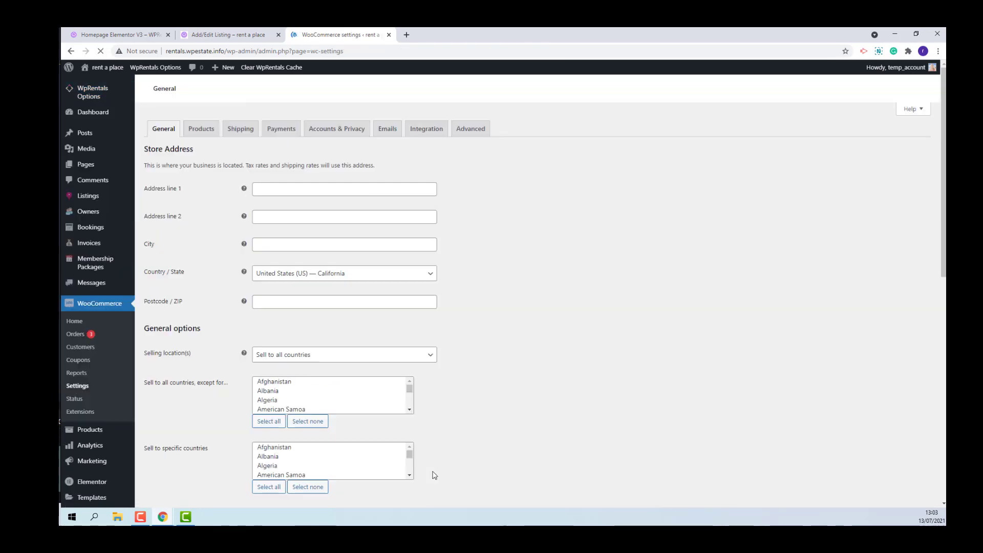
pyautogui.click(347, 130)
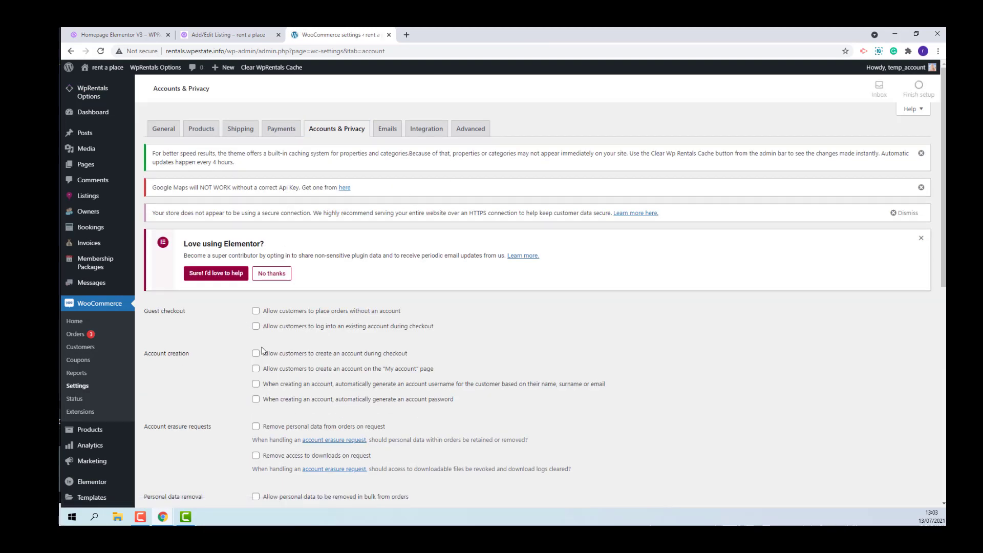
pyautogui.click(256, 311)
pyautogui.click(256, 326)
pyautogui.click(256, 354)
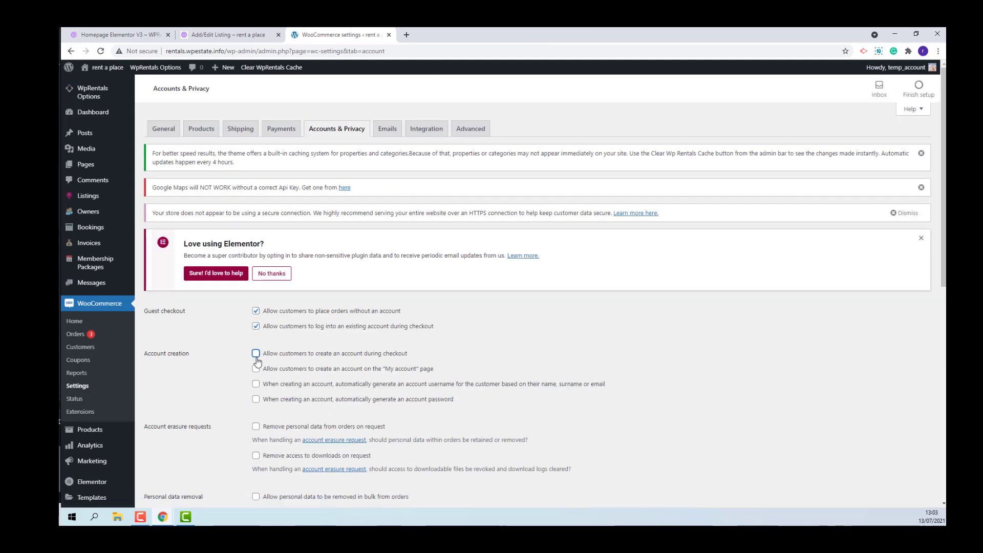
pyautogui.click(256, 384)
pyautogui.click(256, 400)
pyautogui.scroll(-5, 642, 353)
pyautogui.scroll(-3, 642, 354)
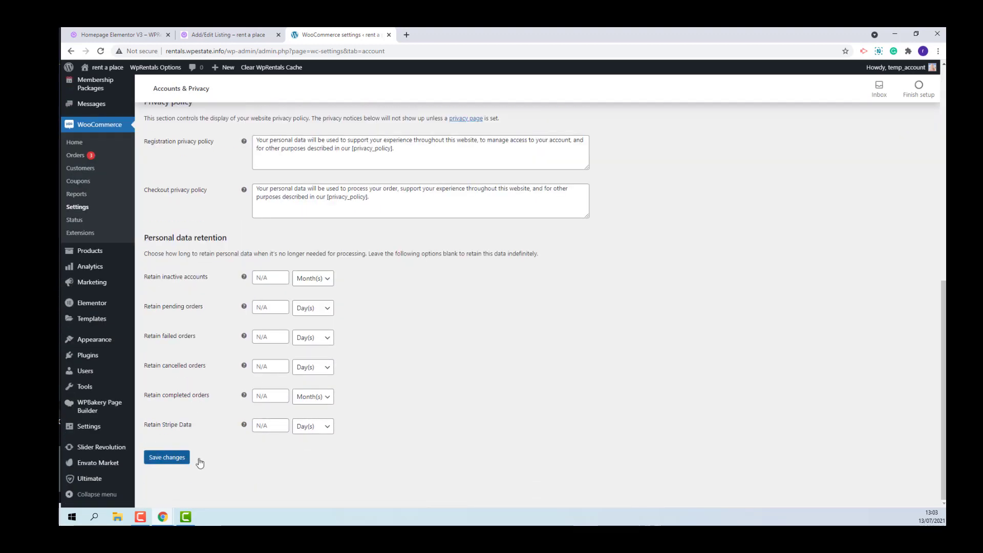
pyautogui.click(169, 458)
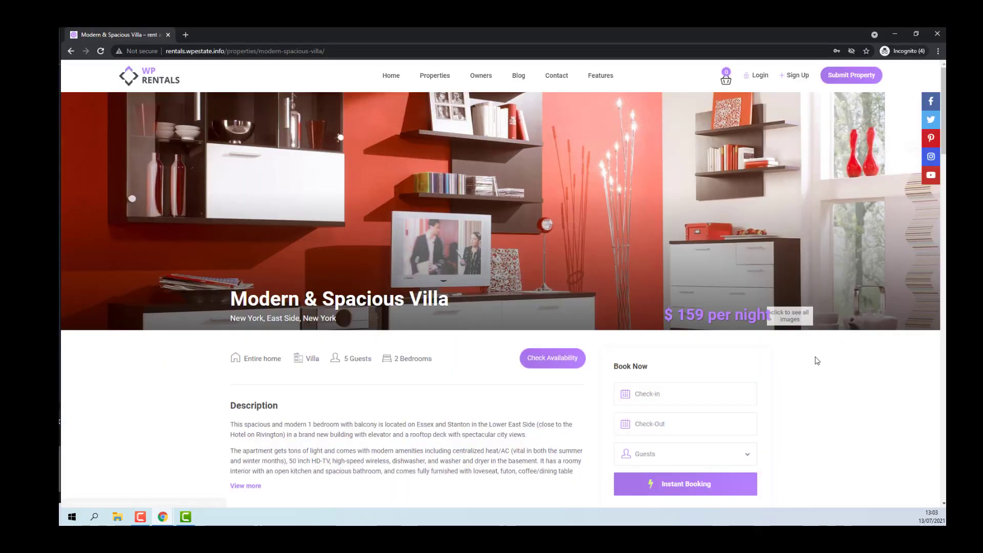
# Pick 6–12 September 2021 and 1 guest, then send the Instant Booking to the cart
pyautogui.scroll(-3, 816, 369)
pyautogui.click(659, 274)
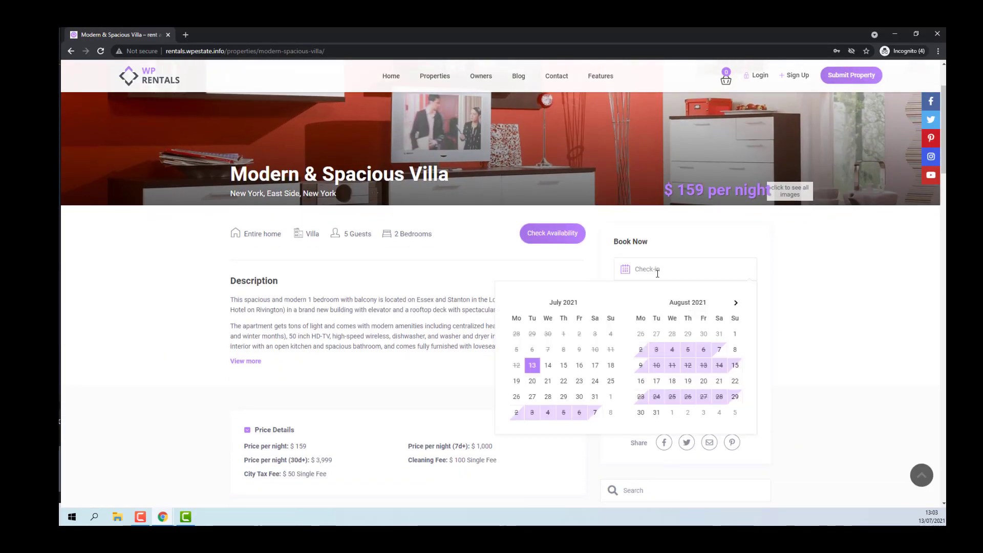
pyautogui.click(735, 302)
pyautogui.click(641, 349)
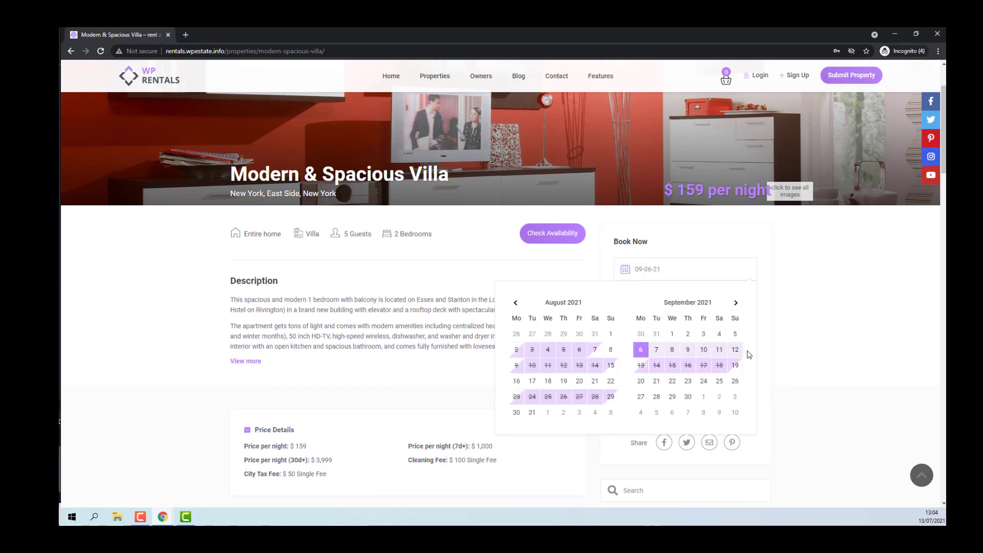
pyautogui.click(735, 349)
pyautogui.click(657, 331)
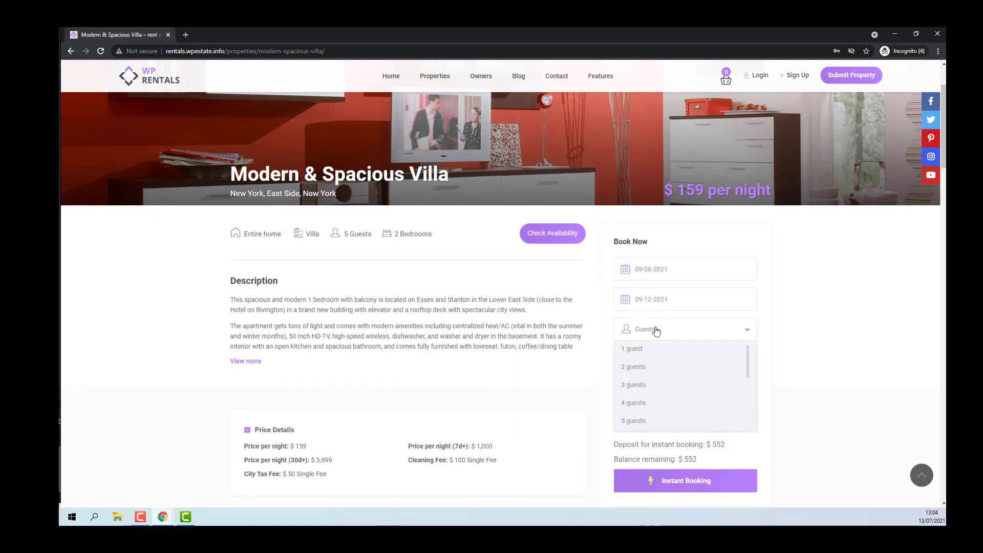
pyautogui.click(635, 348)
pyautogui.click(652, 484)
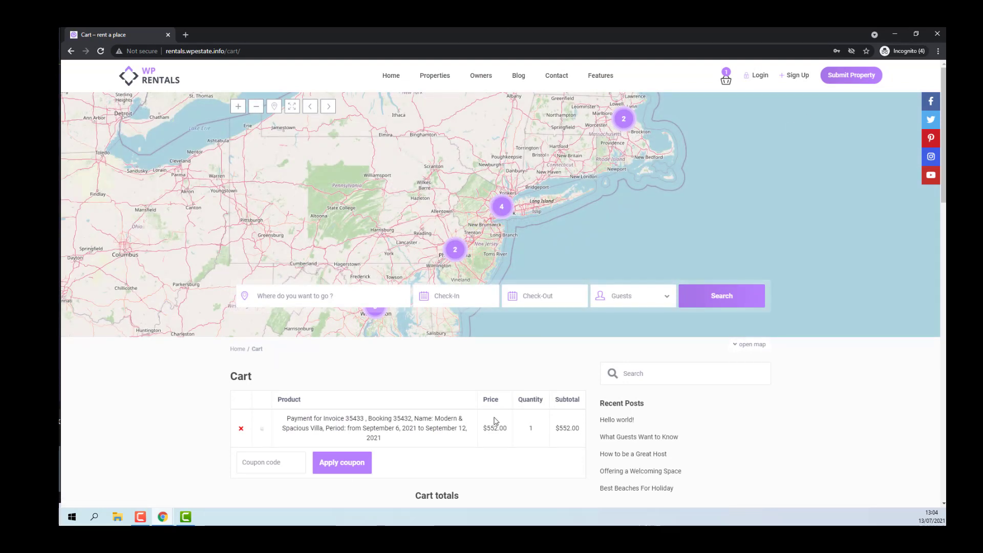
pyautogui.scroll(-3, 583, 382)
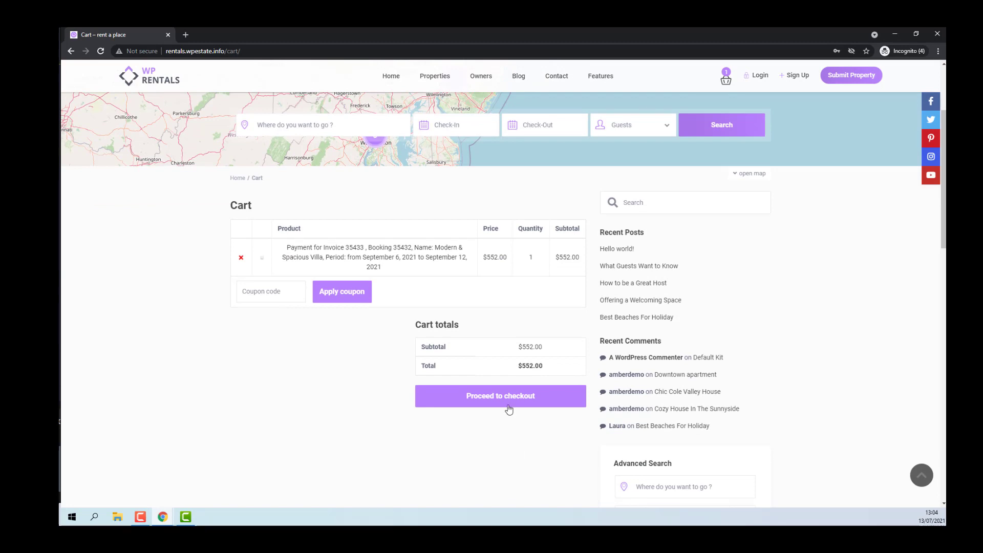
# Go to checkout and enter the billing first and last name, with the saved phone and e-mail
pyautogui.click(506, 404)
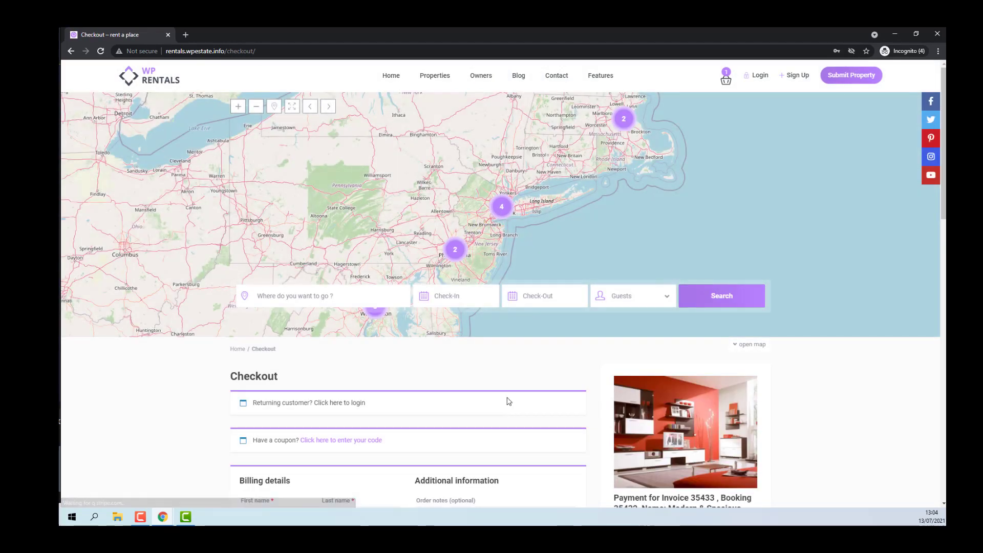
pyautogui.scroll(-1, 508, 394)
pyautogui.scroll(-3, 512, 379)
pyautogui.scroll(-2, 512, 377)
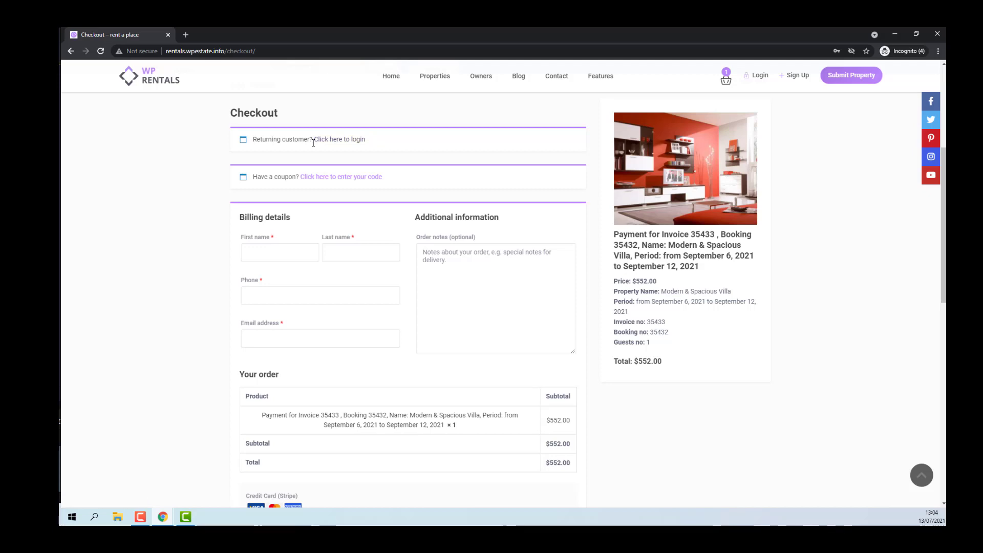
pyautogui.click(271, 256)
pyautogui.write('WP')
pyautogui.click(365, 251)
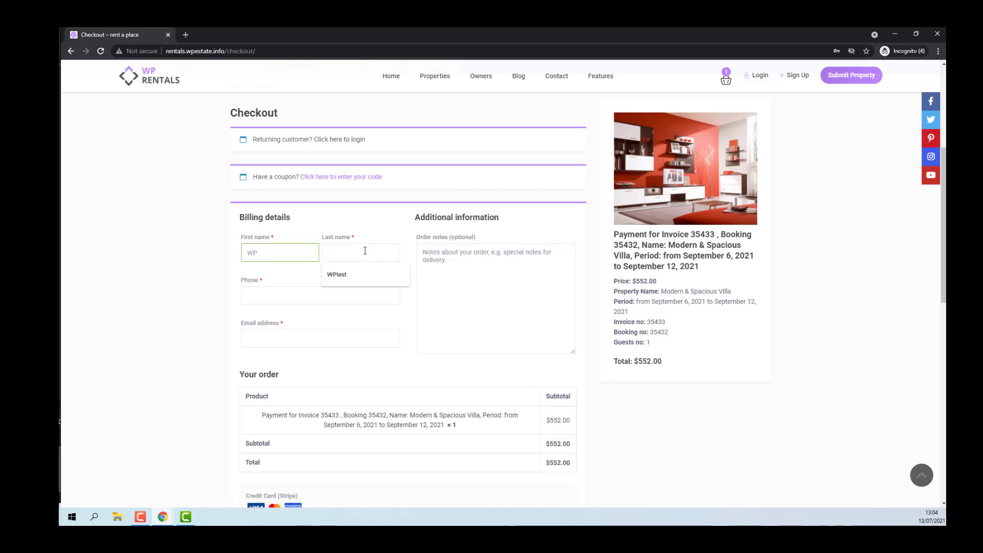
pyautogui.write('Estate')
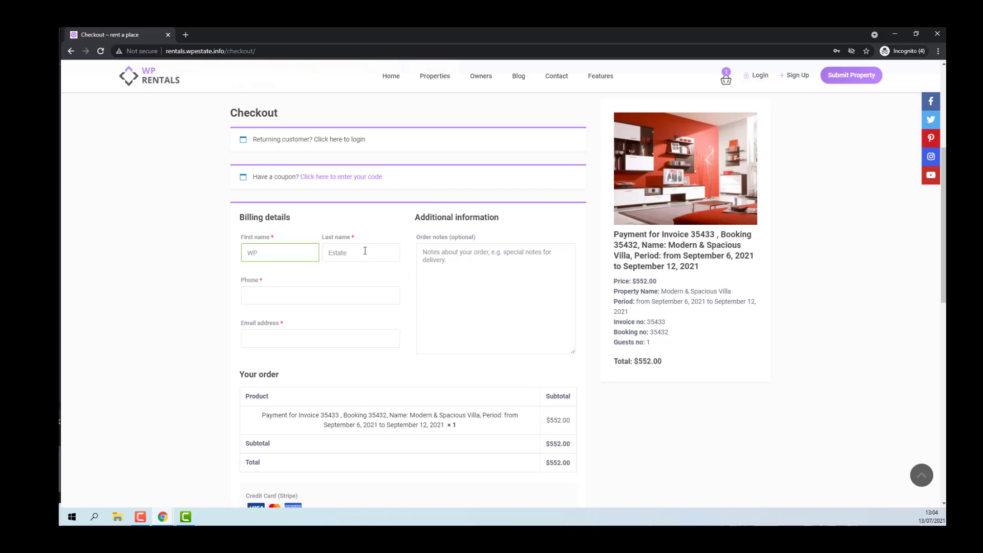
pyautogui.click(320, 299)
pyautogui.click(307, 318)
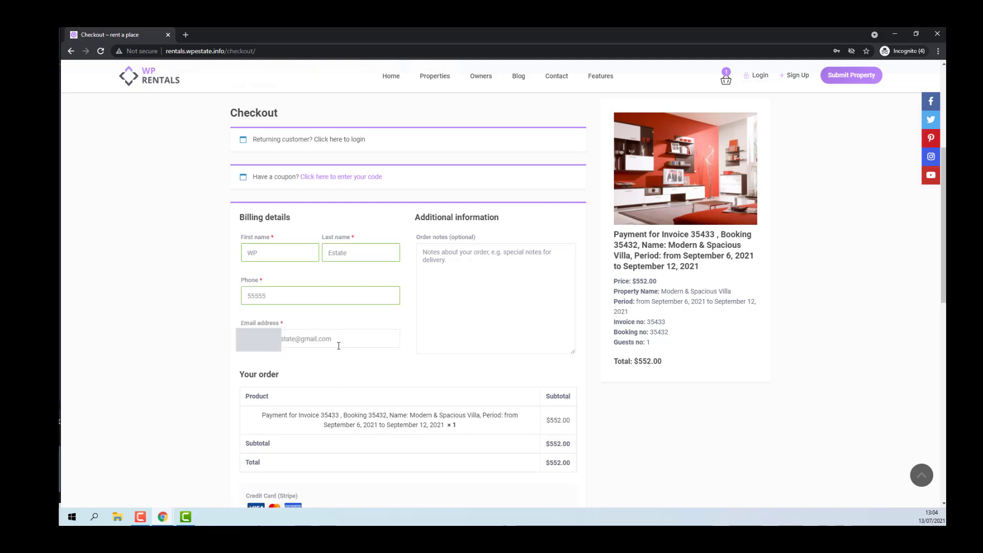
# Enter the Stripe test card number, expiry 03 / 23 and the security code
pyautogui.scroll(-5, 407, 315)
pyautogui.click(321, 333)
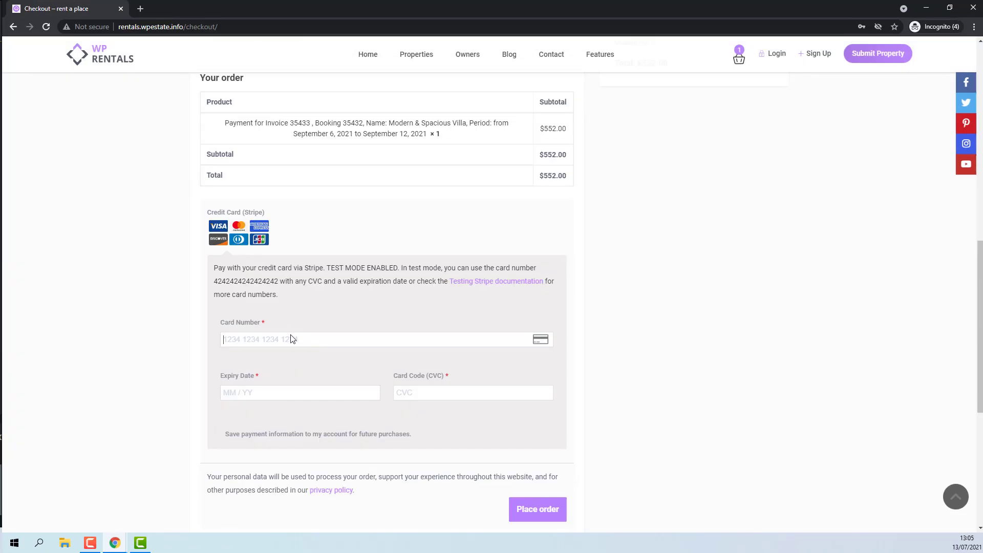
pyautogui.write('4242 4242 4242 42')
pyautogui.click(281, 394)
pyautogui.write('03 / 23')
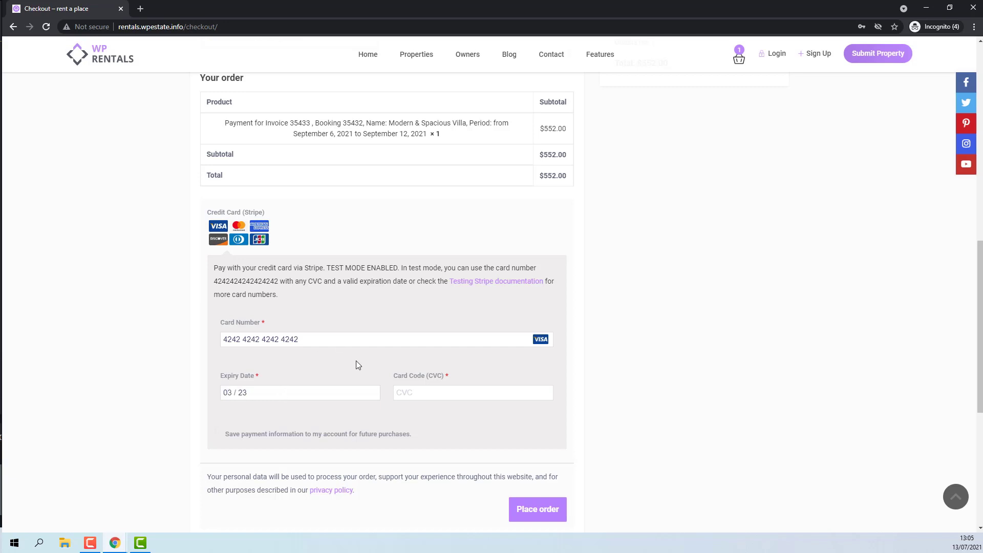
pyautogui.click(435, 393)
pyautogui.write('000')
# Place the $552.00 order, review the Order received page, and return to My Reservations
pyautogui.click(515, 516)
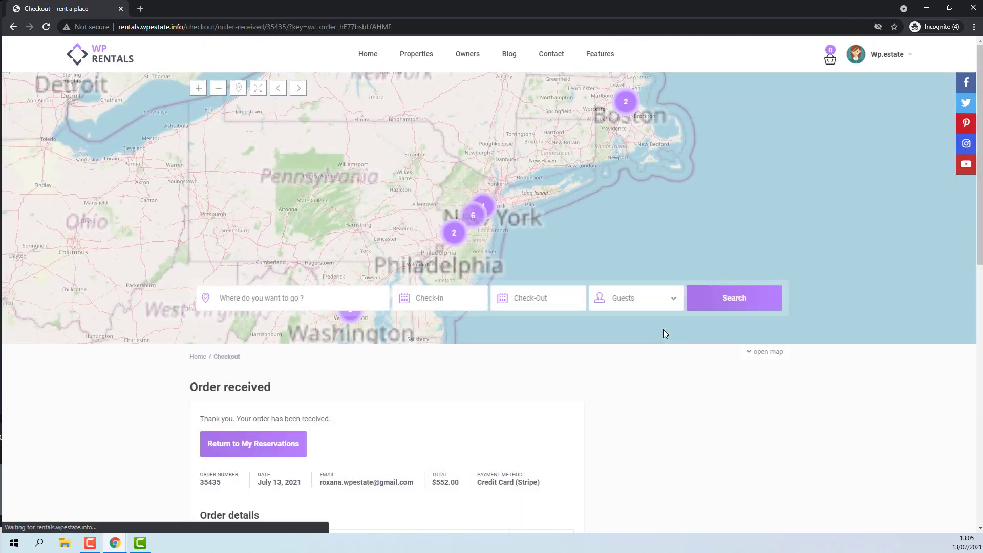
pyautogui.scroll(-5, 668, 317)
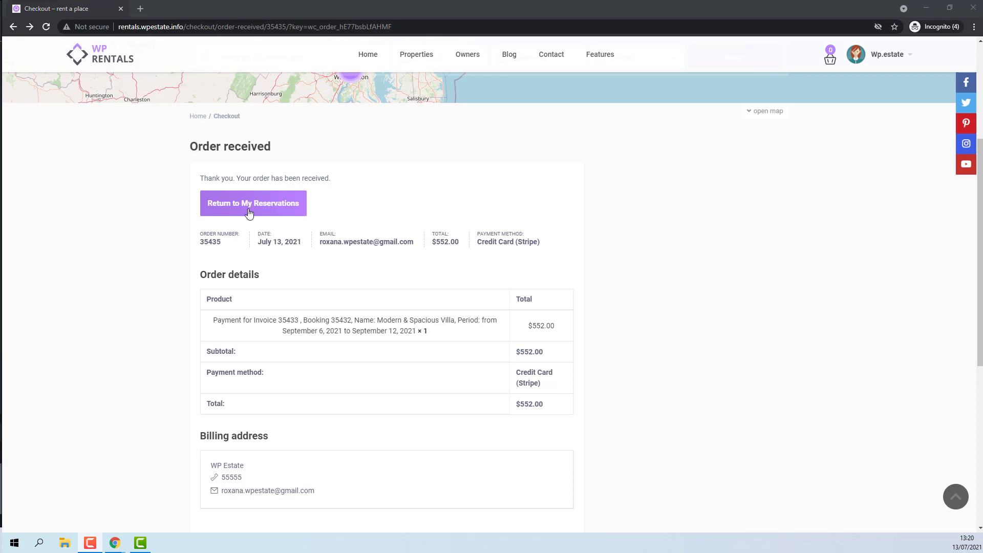
pyautogui.click(249, 213)
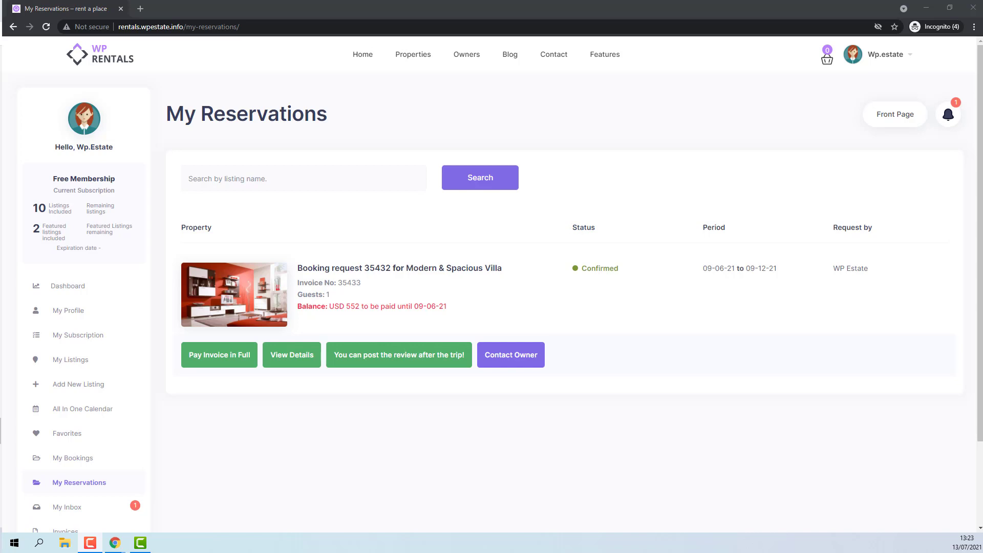
# Switch to the Gmail window showing the 'Welcome to rent a place' account e-mail
pyautogui.hotkey('alt', 'Tab')
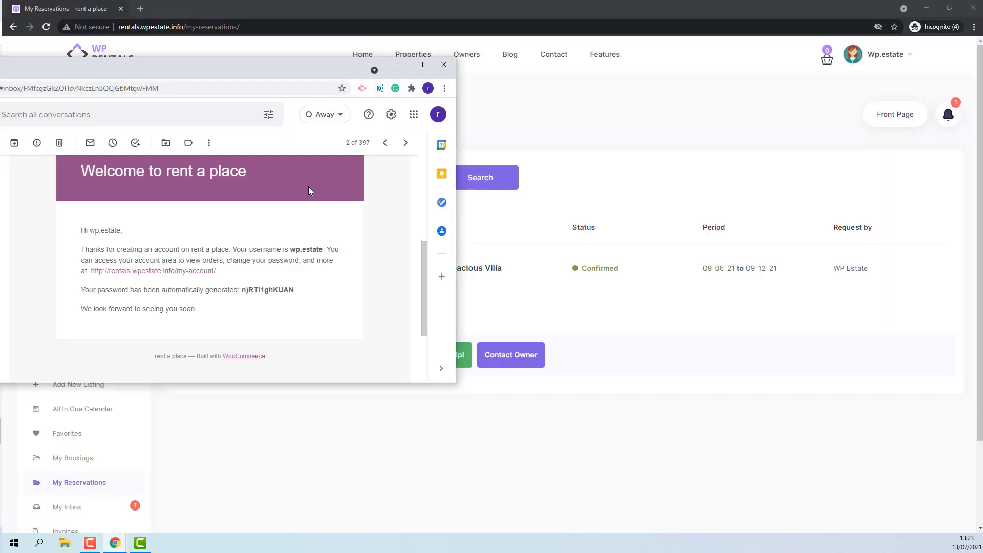